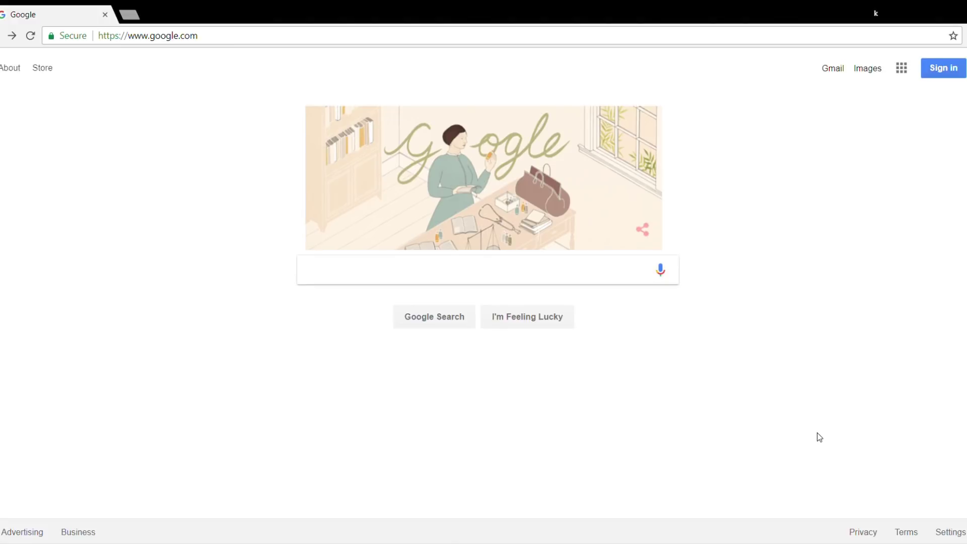
pyautogui.write('disc')
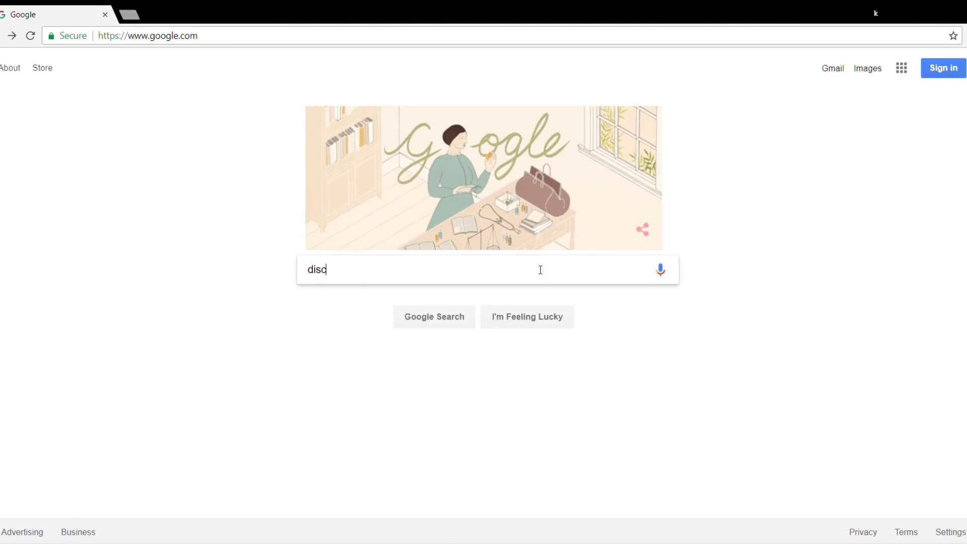
pyautogui.write('ord wo')
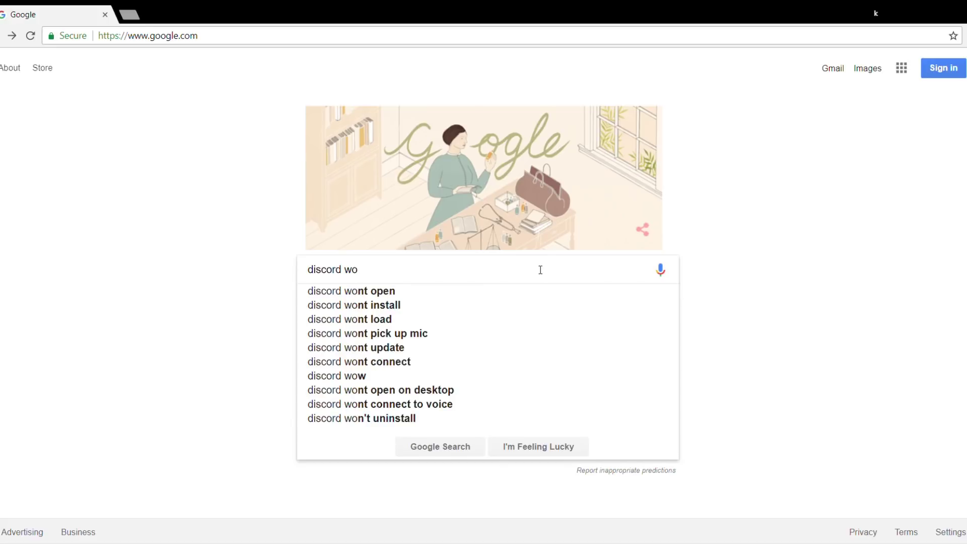
# Run the Google search for the 'discord wont open' suggestion.
pyautogui.press('Down')
pyautogui.press('Return')
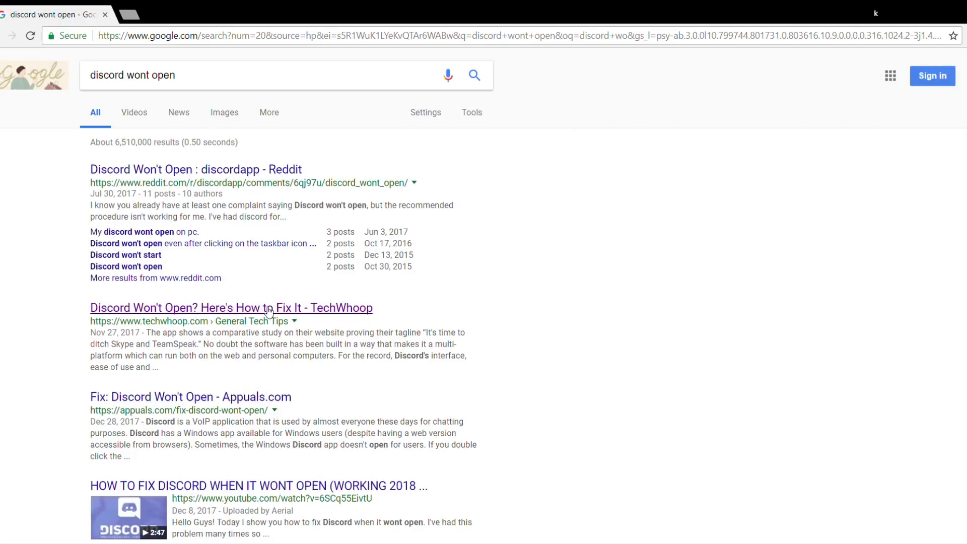
# Load TechWhoop's 'Discord Won't Open? Here's How to Fix It' article from the results.
pyautogui.click(268, 308)
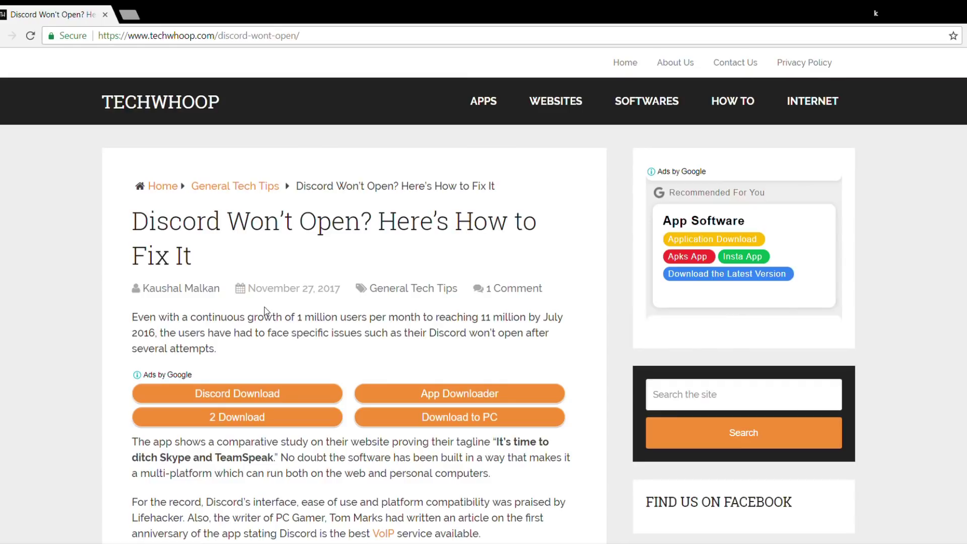
pyautogui.scroll(-4, 266, 310)
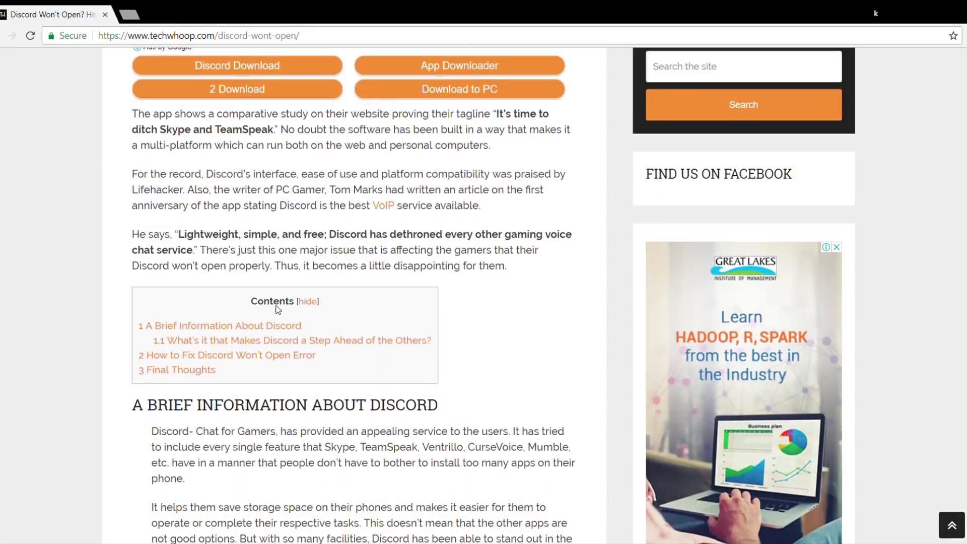
pyautogui.scroll(-4, 250, 317)
pyautogui.scroll(-3, 232, 323)
pyautogui.scroll(-5, 232, 324)
pyautogui.scroll(-4, 250, 317)
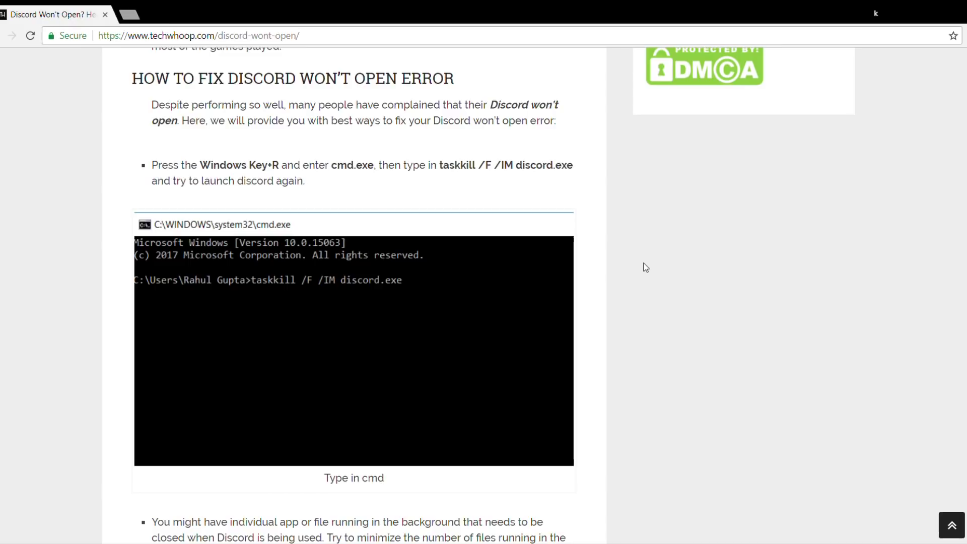
pyautogui.scroll(-4, 645, 267)
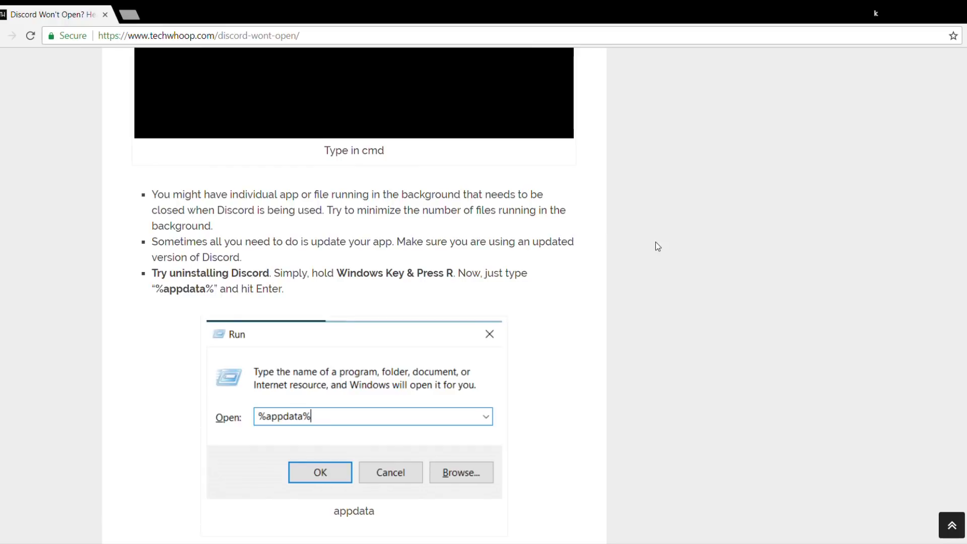
pyautogui.scroll(-4, 656, 247)
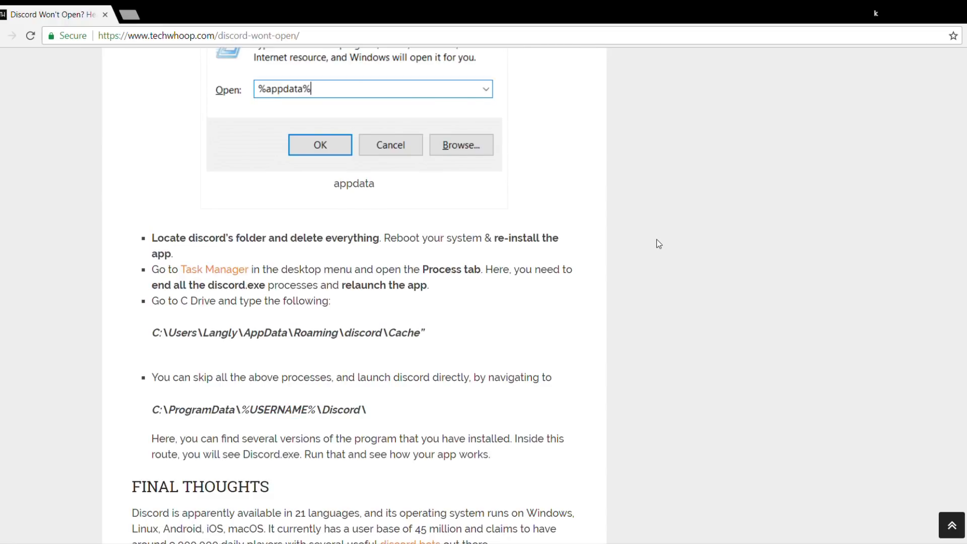